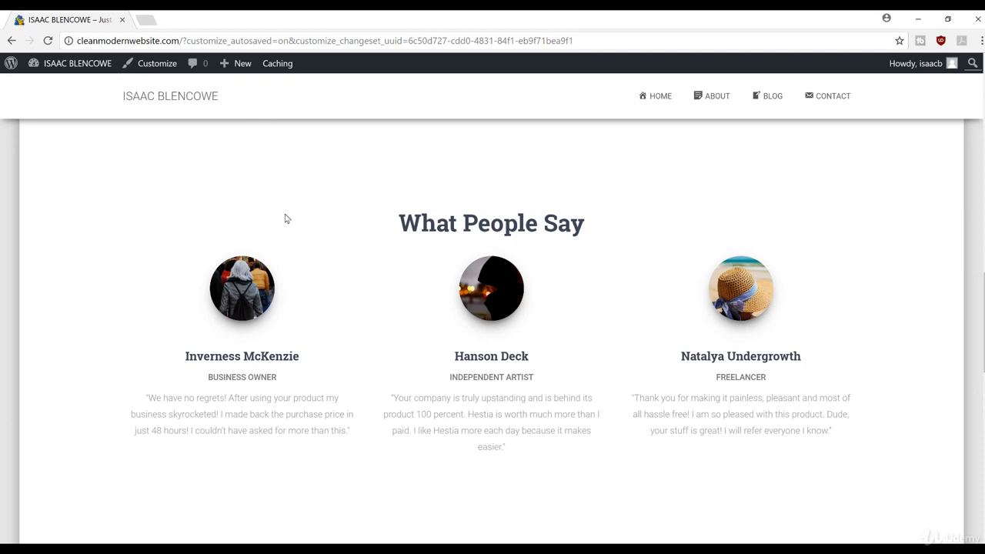
Open the Hestia Customizer from the admin bar on the live front page
click(157, 64)
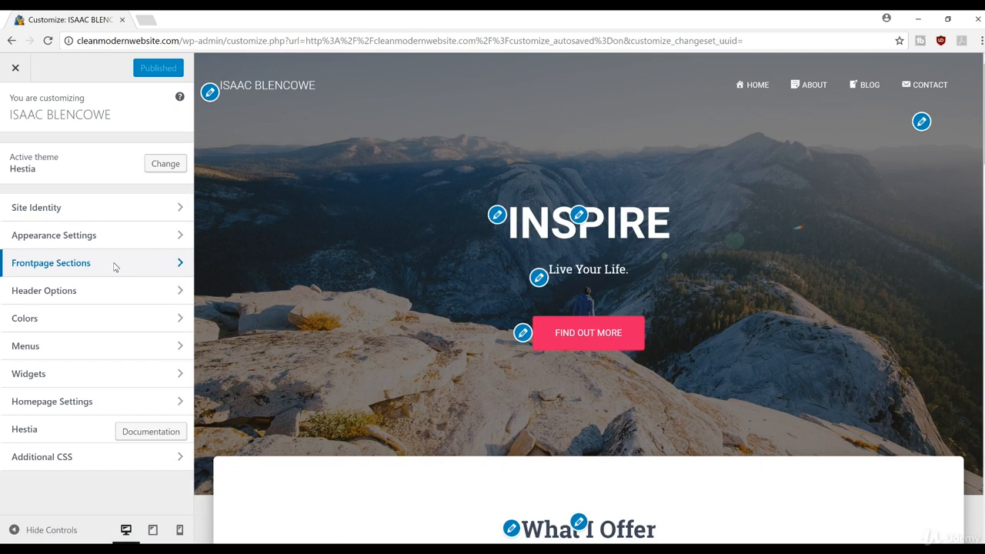
Go to Frontpage Sections > Subscribe to show the 'Subscribe to our Newsletter' settings
click(114, 262)
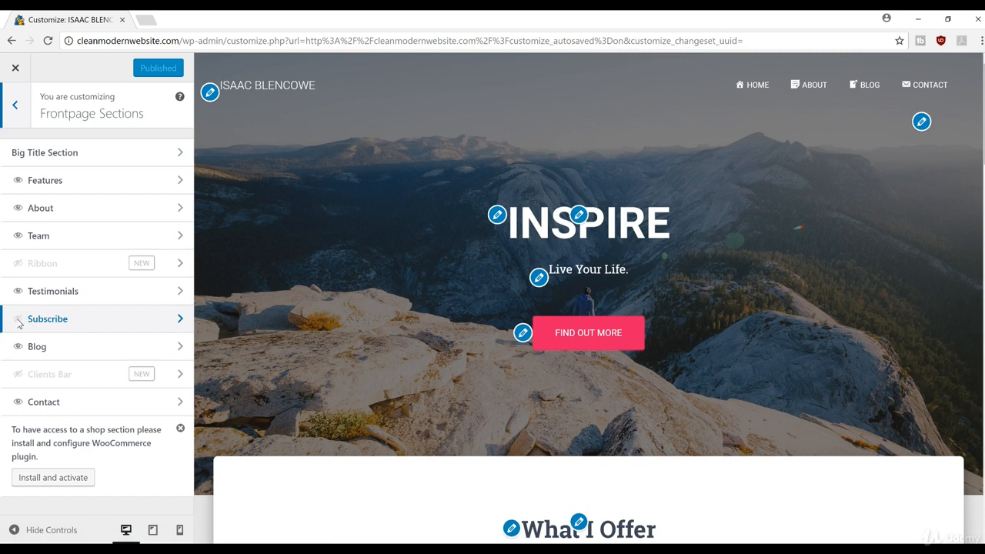
click(117, 316)
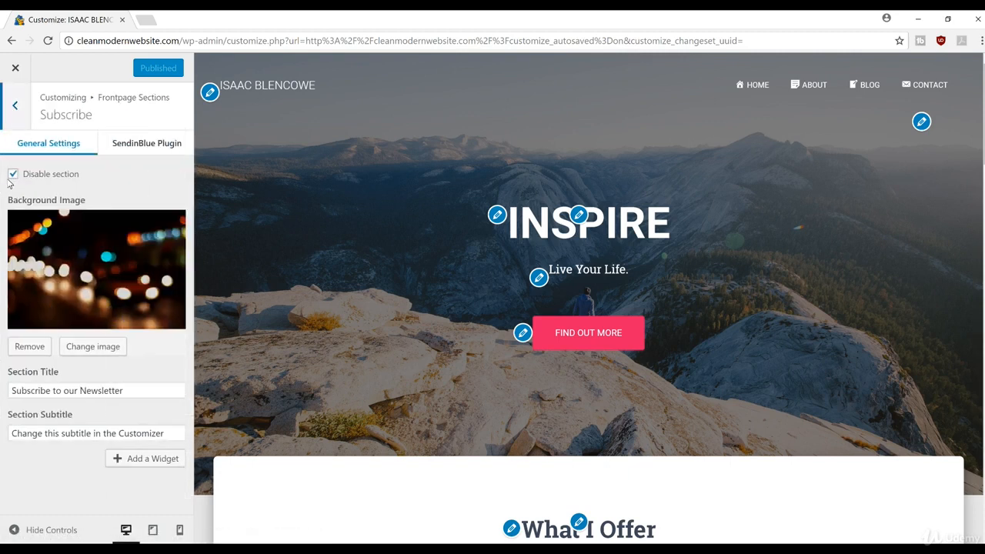
Untick Disable section, check the newsletter banner in the preview, and view the SendinBlue Plugin tab
click(14, 175)
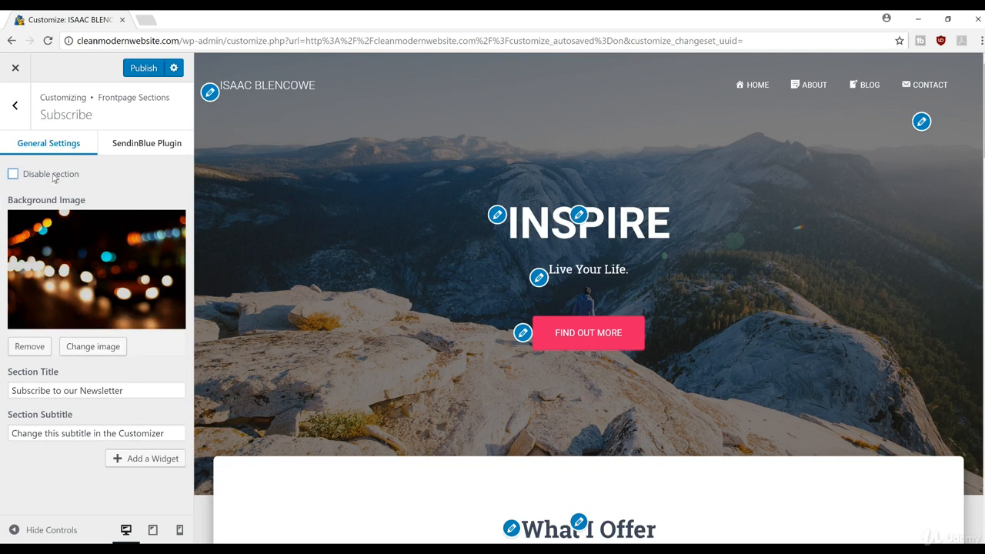
scroll(589, 298, down, 4)
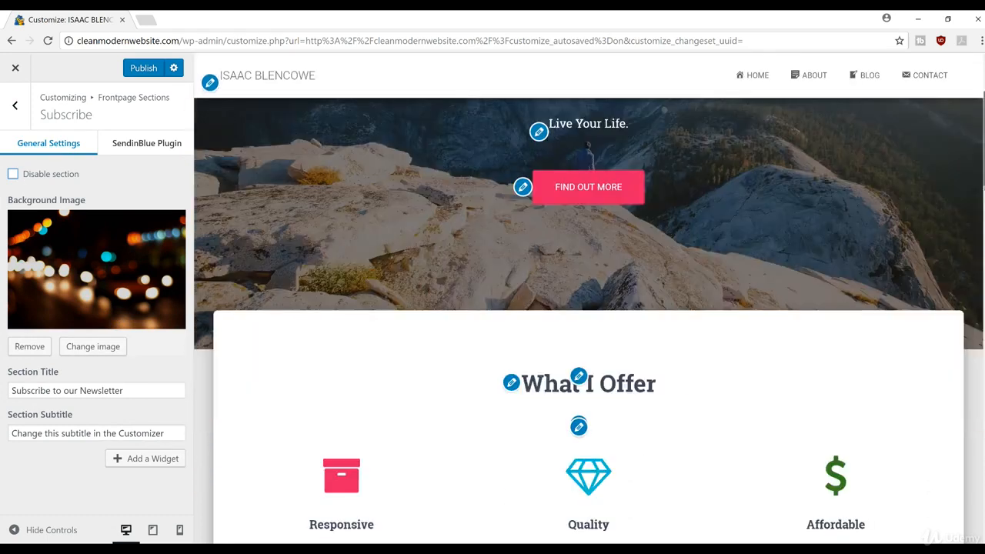
scroll(589, 308, down, 6)
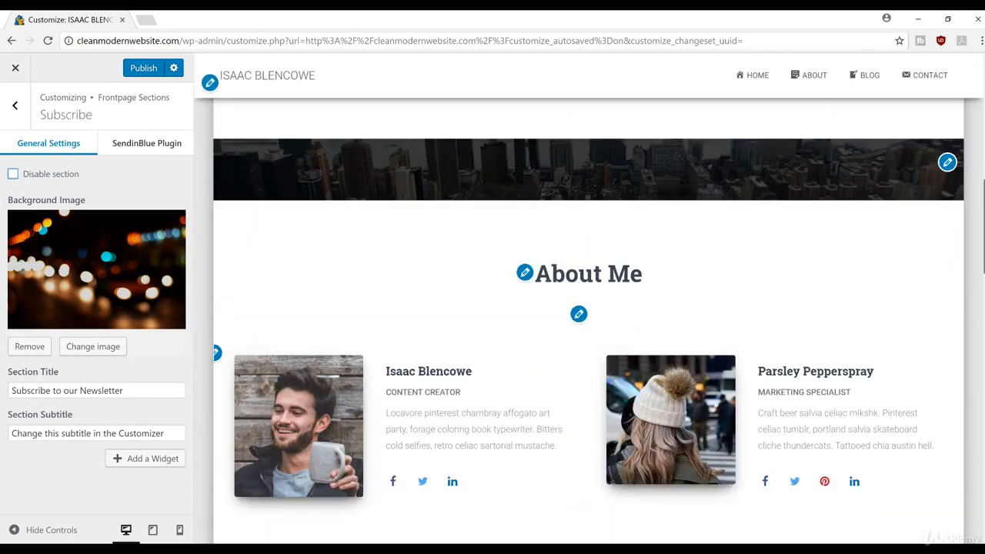
scroll(980, 351, down, 4)
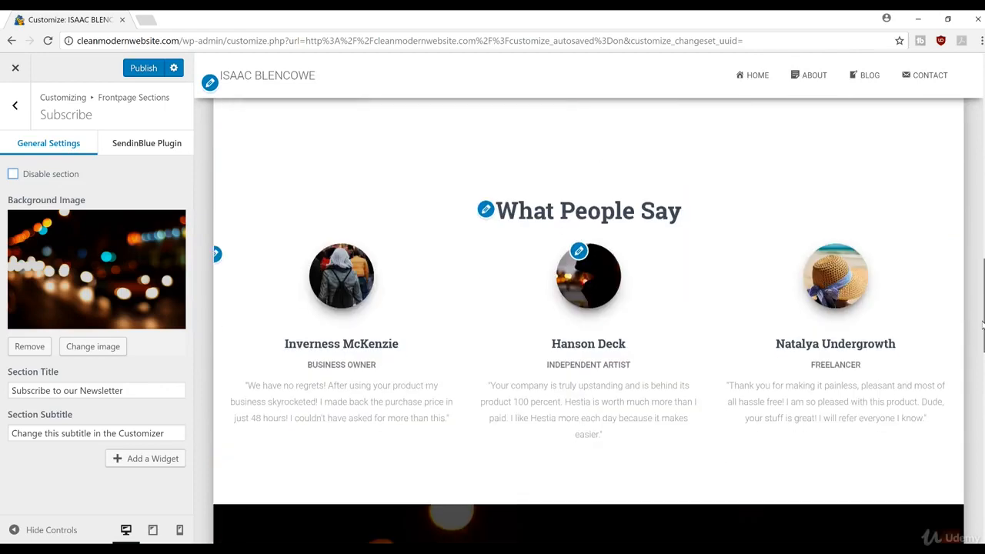
scroll(980, 351, down, 3)
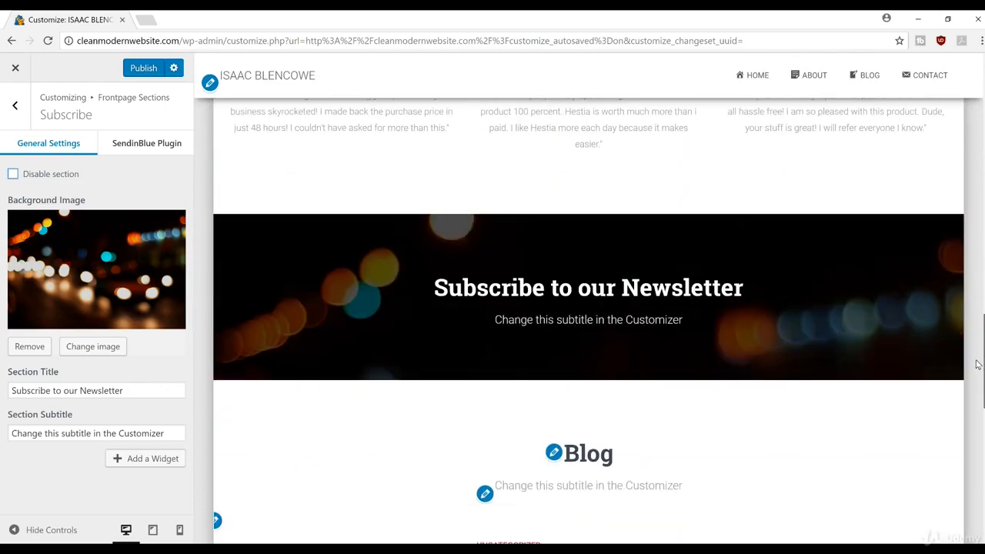
scroll(980, 347, up, 1)
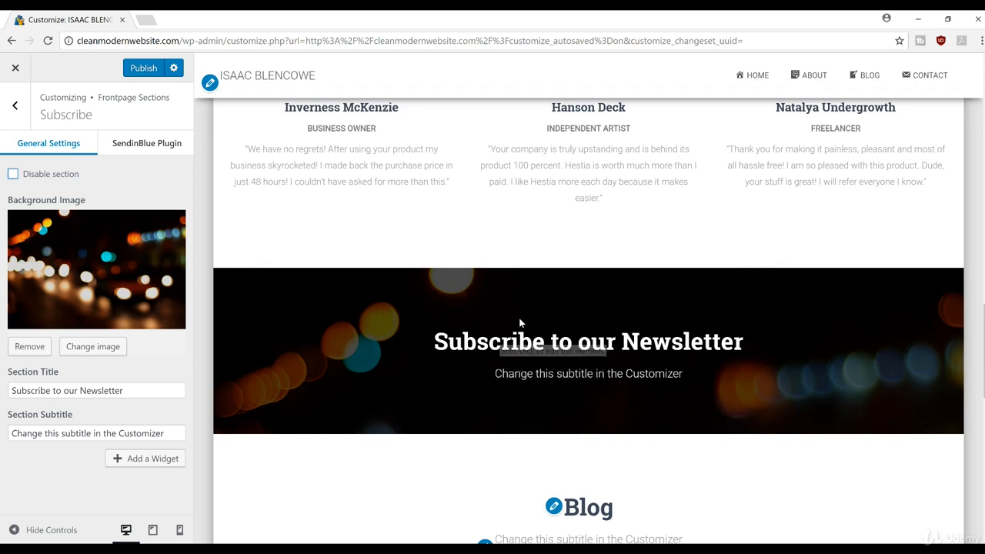
click(134, 146)
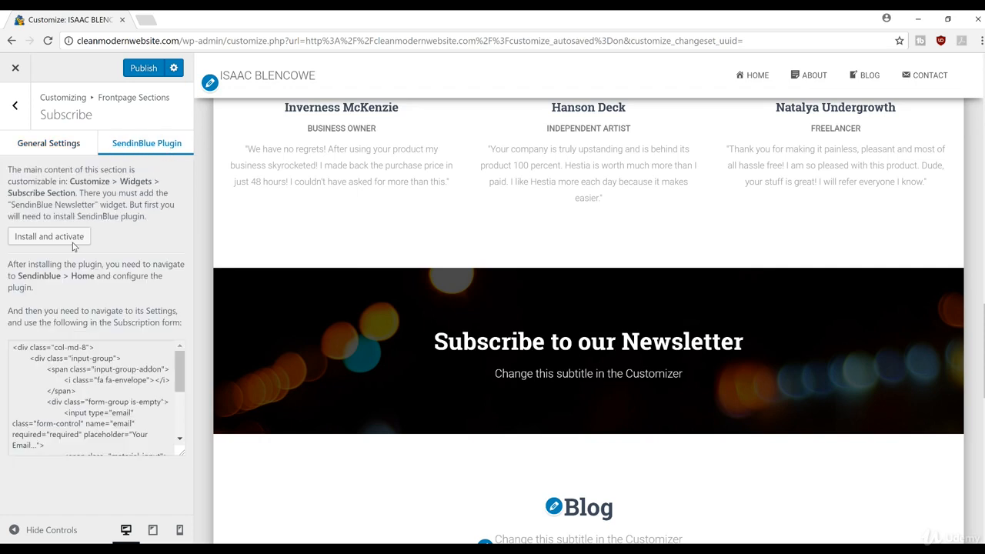
Install and activate the SendinBlue plugin from the Subscribe section, then close the Customizer
click(46, 239)
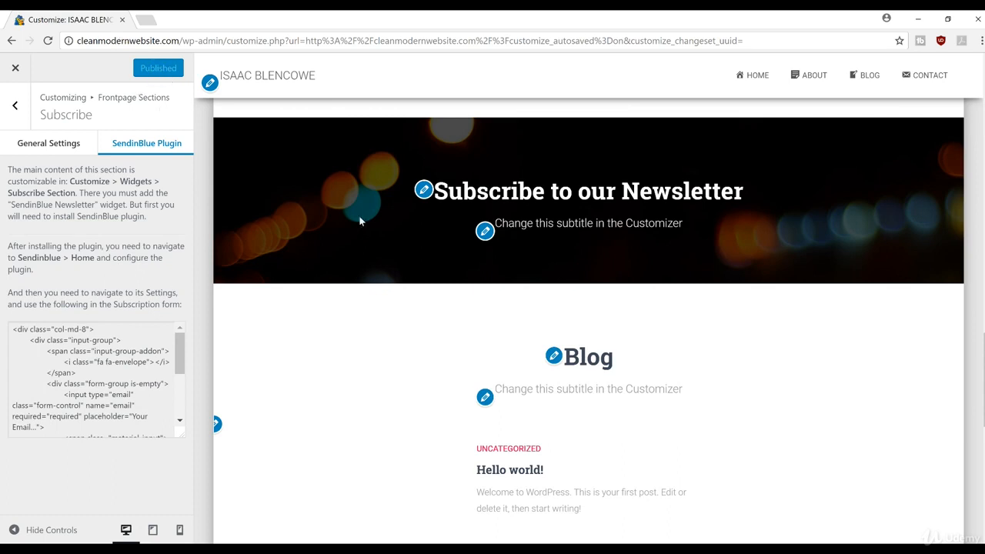
click(52, 148)
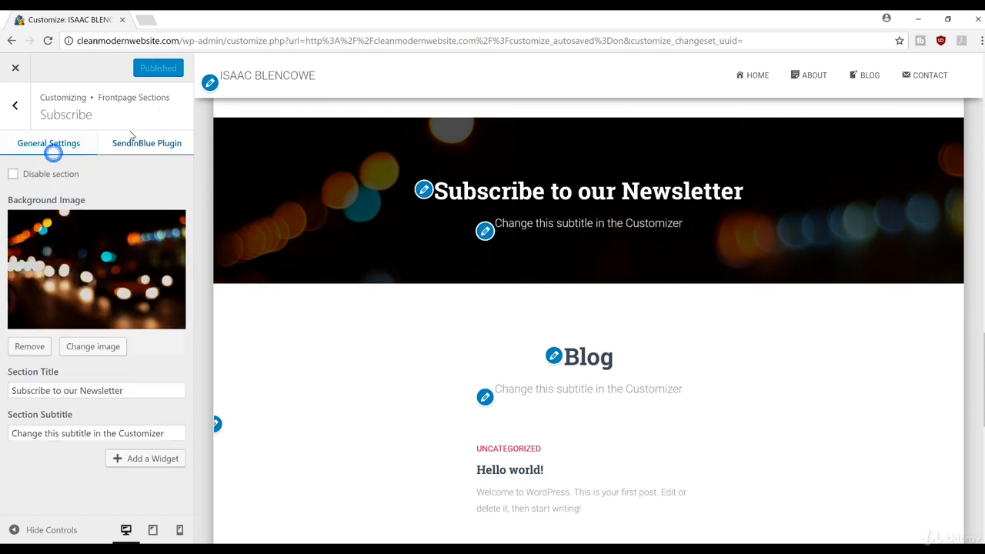
click(146, 146)
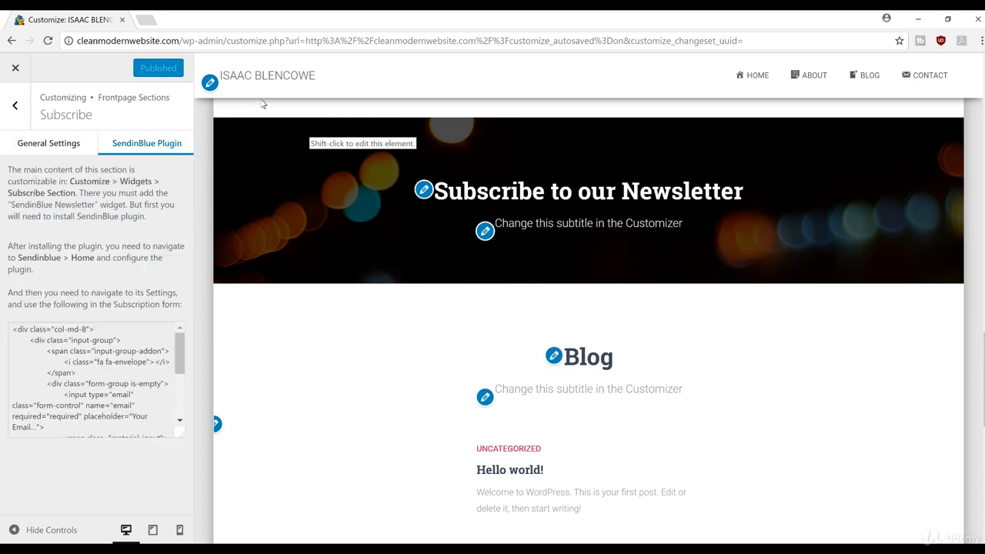
click(14, 69)
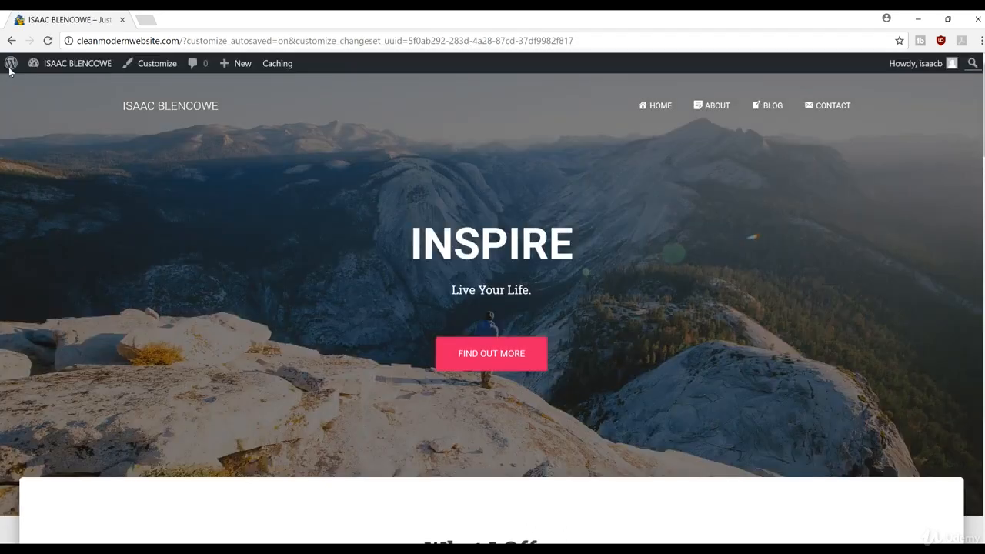
From the Dashboard's SendinBlue > Home page, start creating a new SendinBlue account
mouse_move(72, 66)
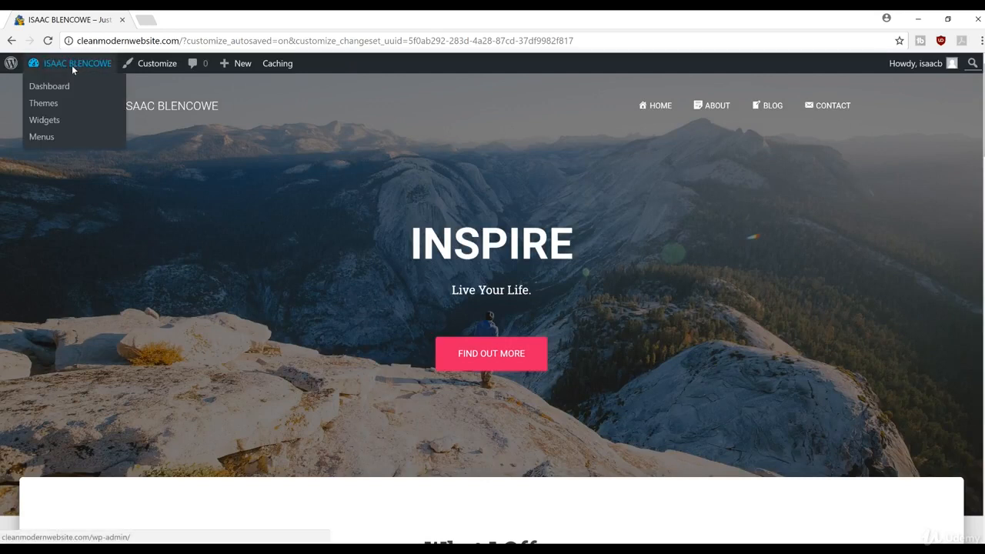
click(69, 87)
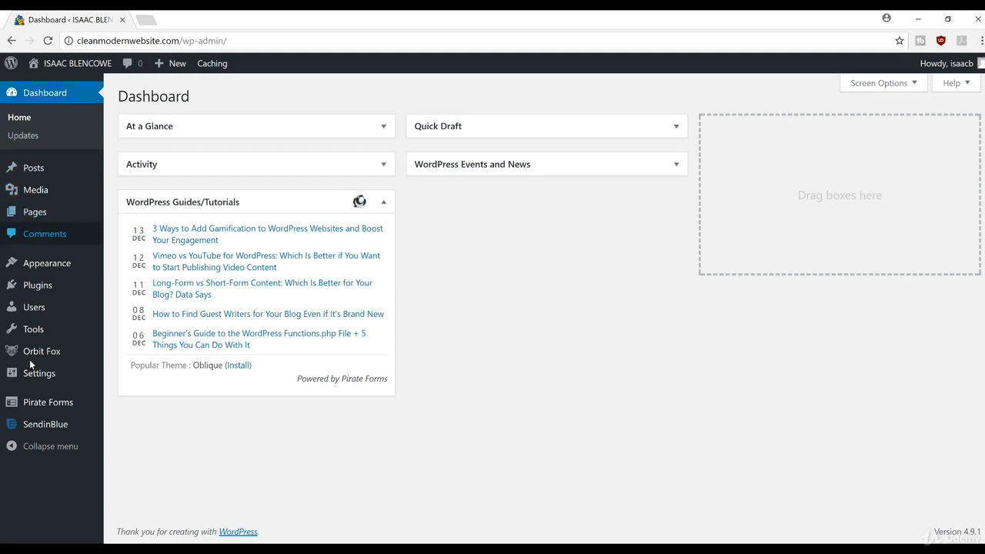
mouse_move(69, 425)
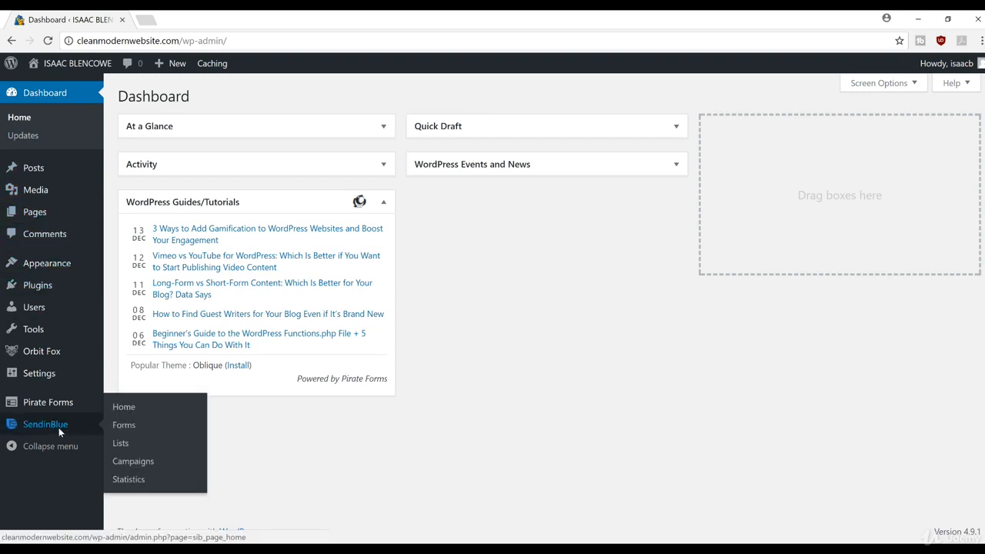
click(59, 431)
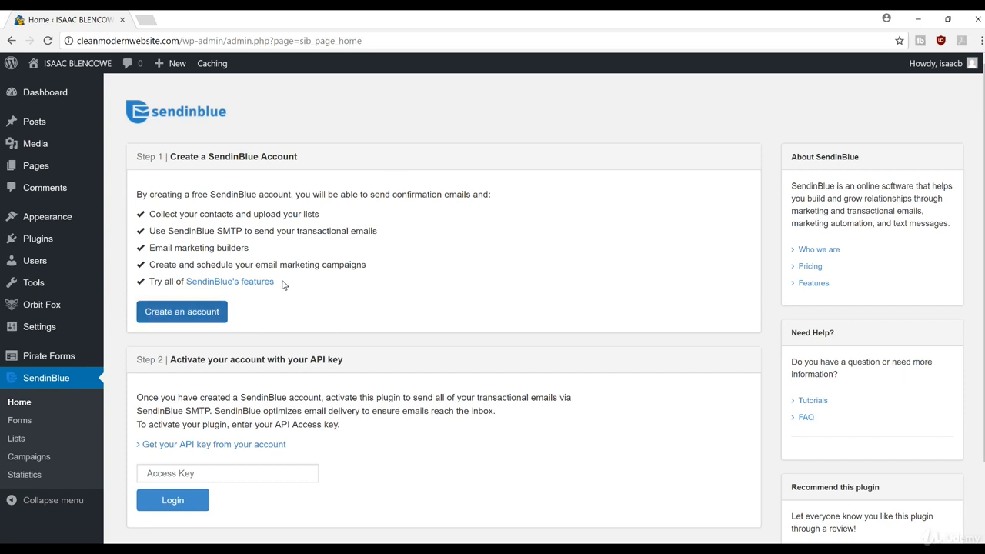
click(223, 311)
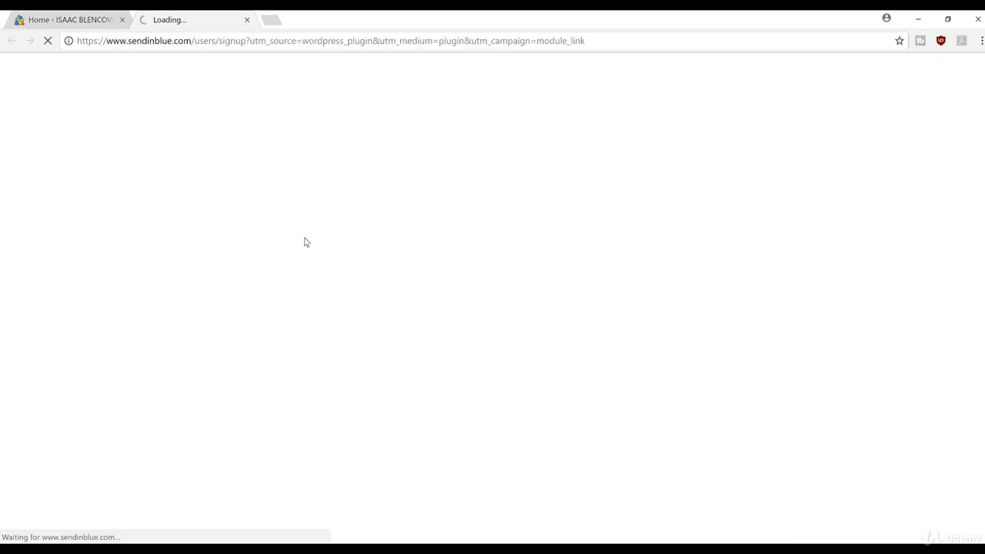
Sign up with company 'Clean Modern Website', an e-mail address and a password
text(Clean Modern Website)
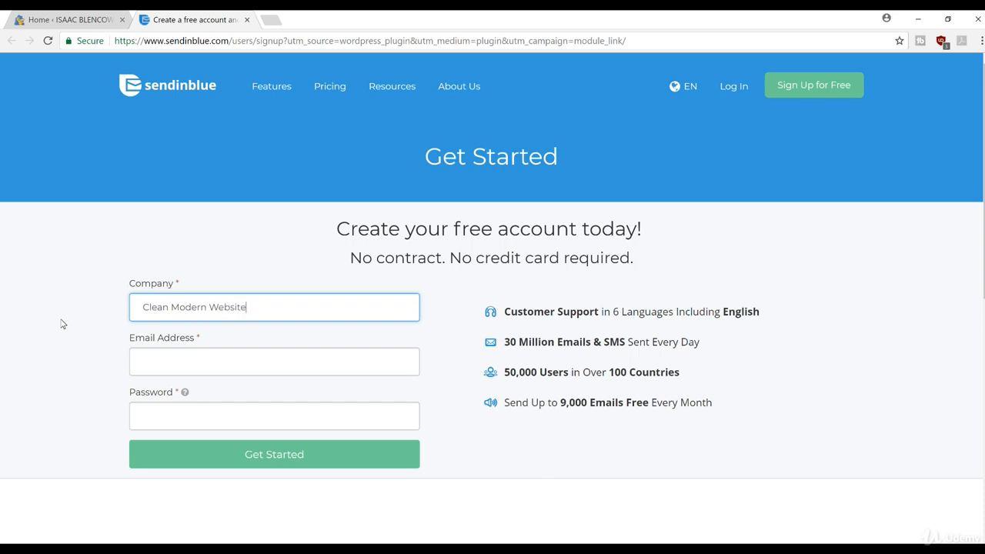
key(Tab)
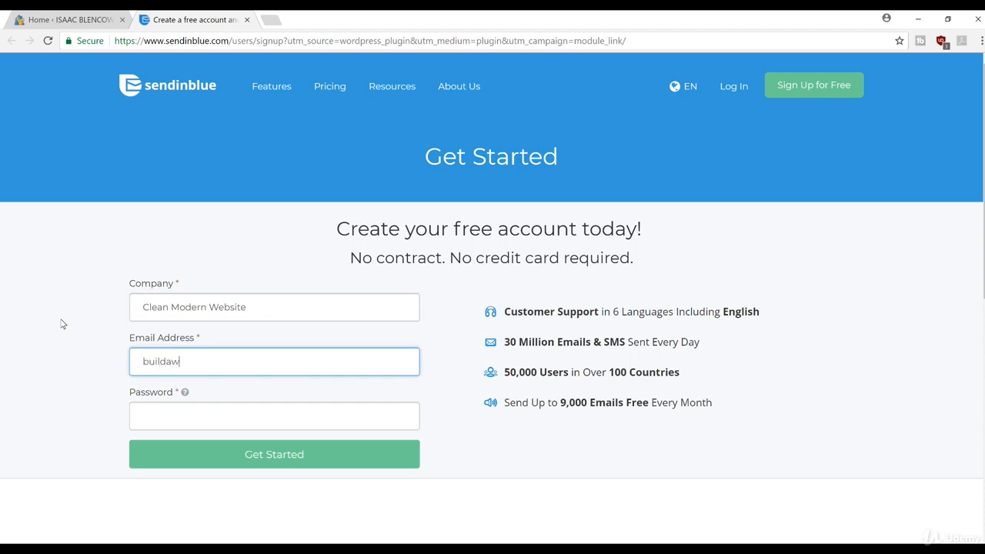
click(173, 417)
text(••••)
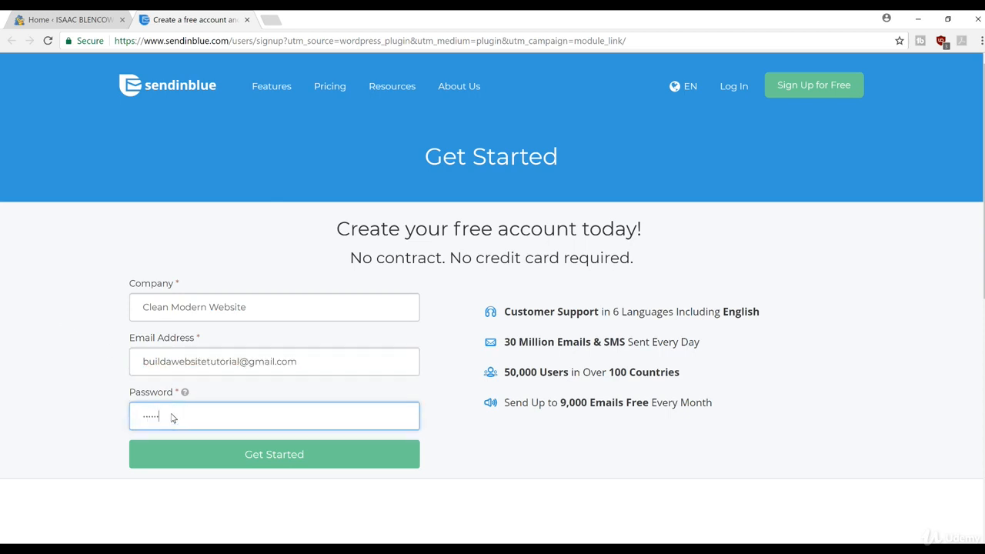
click(275, 459)
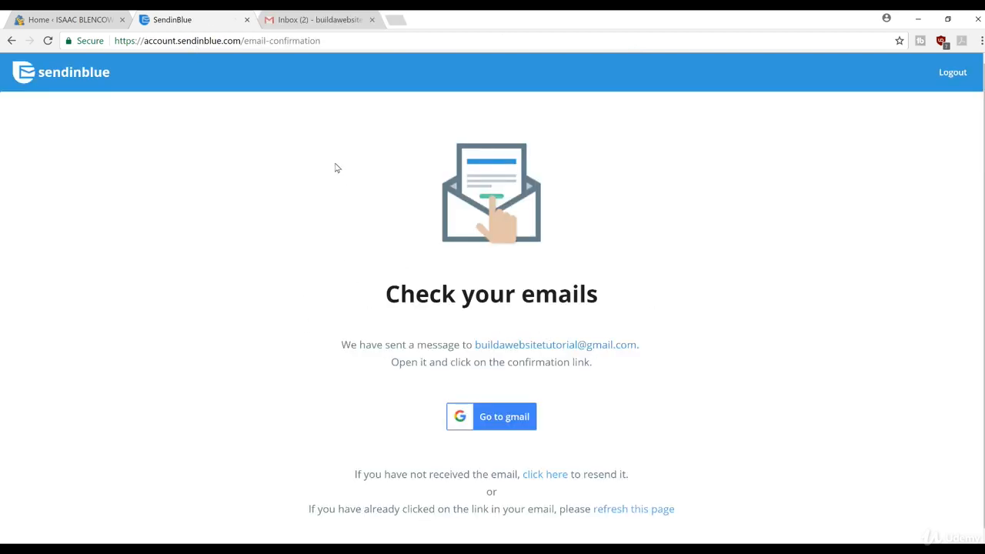
Confirm the account's address from SendinBlue's confirmation e-mail in Gmail
click(316, 21)
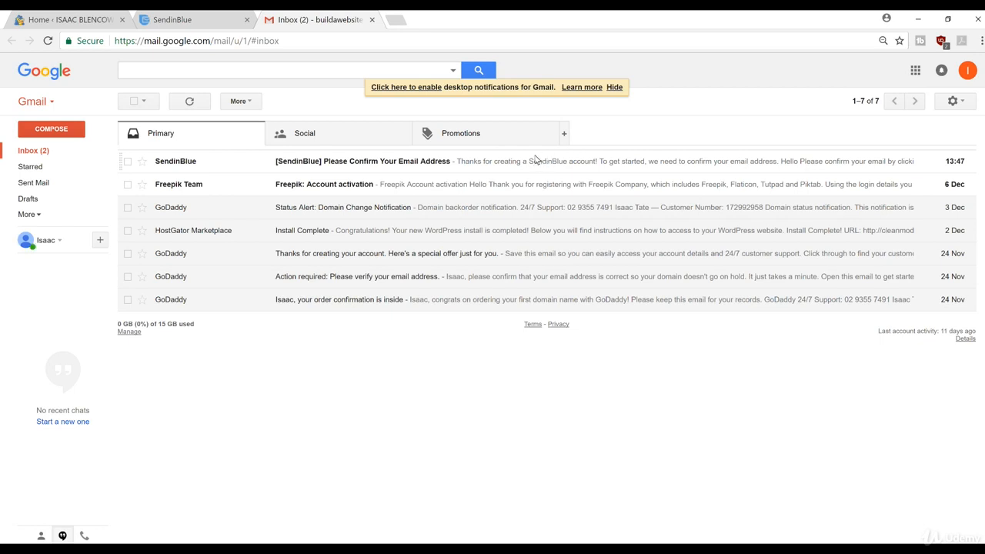
click(532, 163)
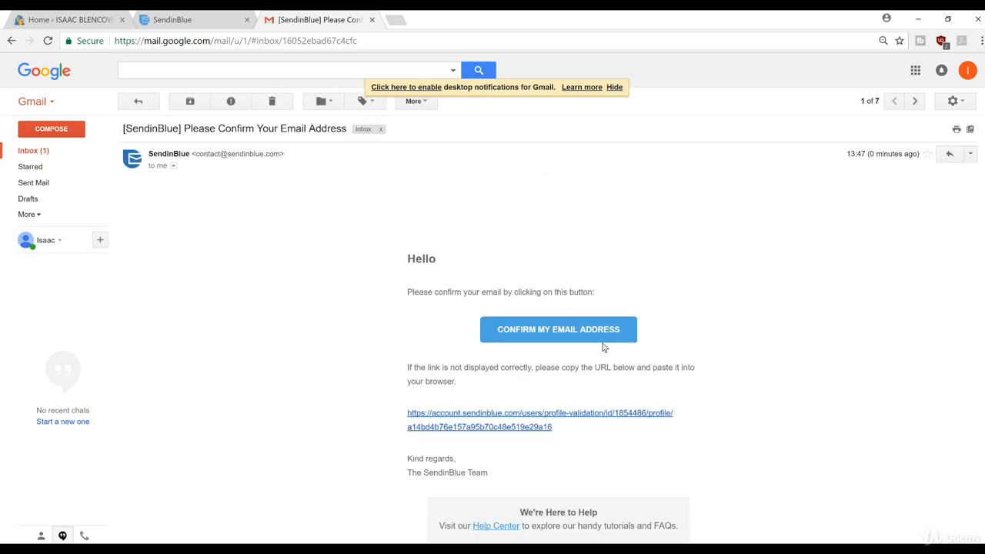
click(565, 329)
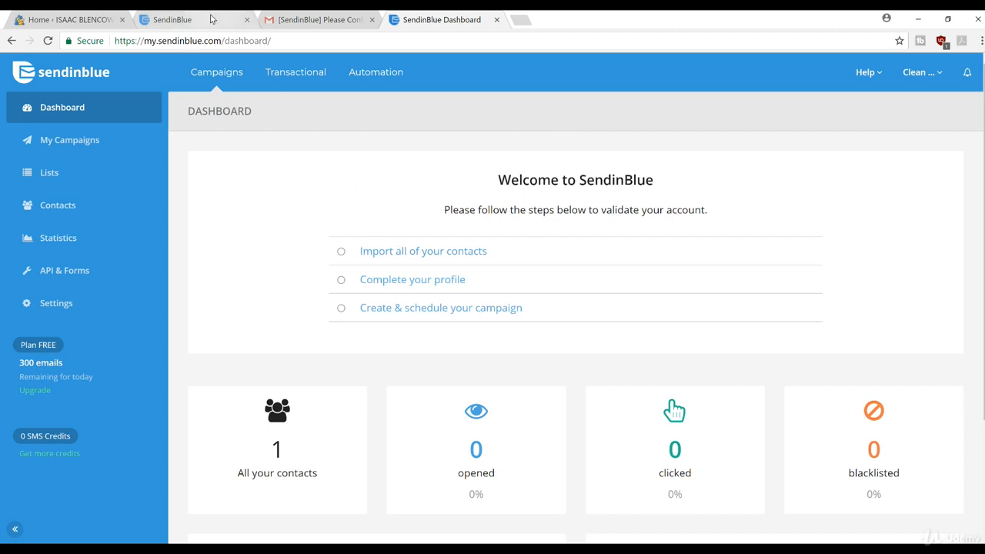
Copy the plugin access key from SendinBlue's API Key page into WordPress's Access Key field
click(73, 19)
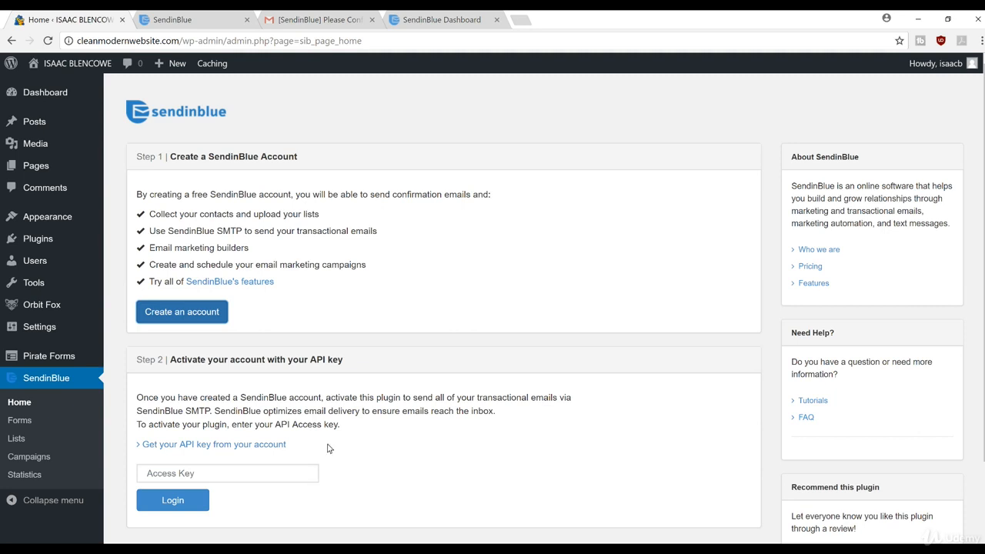
click(233, 447)
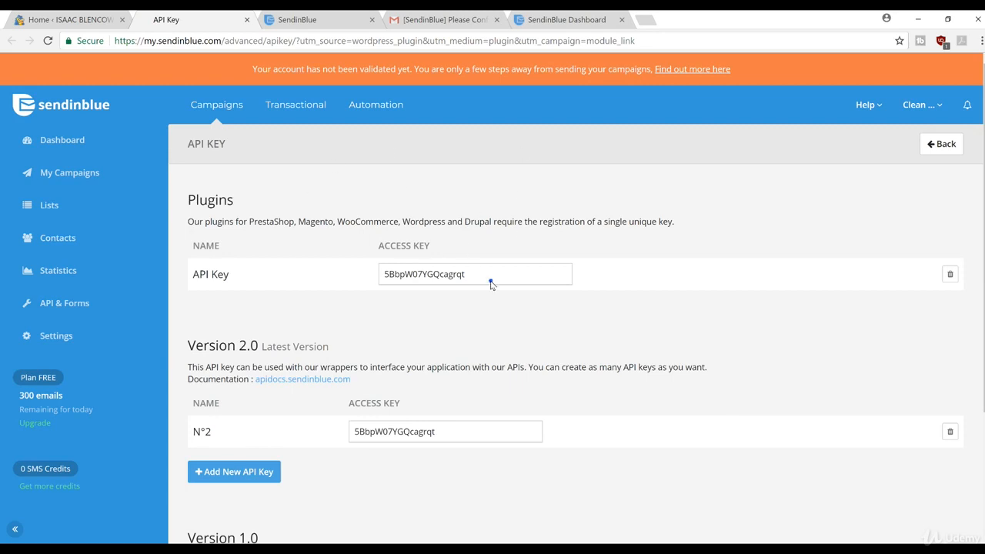
drag(490, 280, 348, 275)
key(ctrl+c)
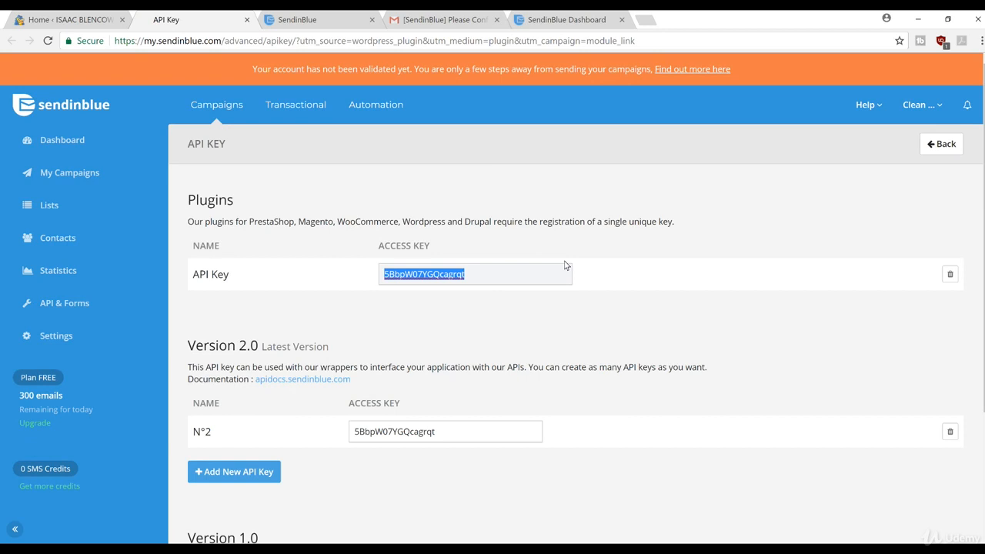
click(80, 17)
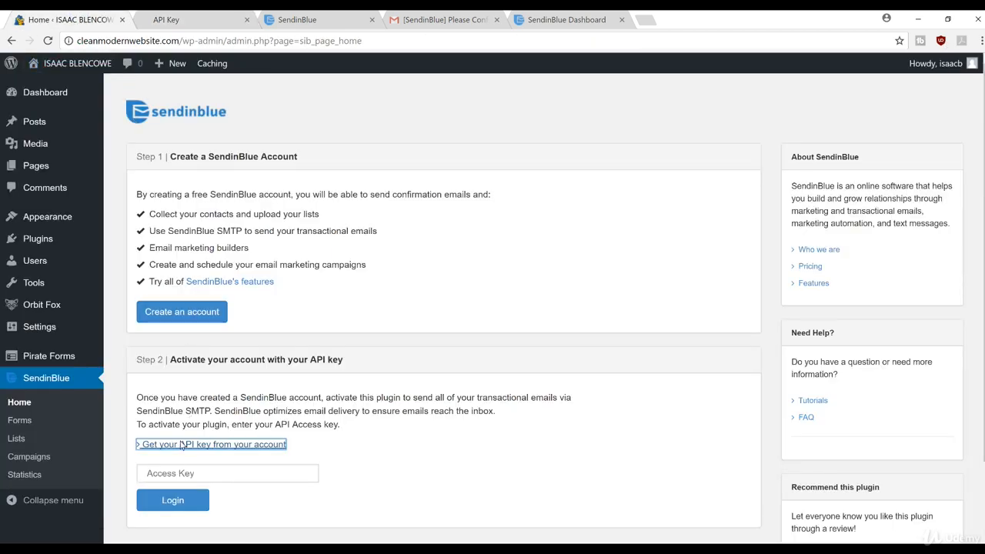
click(175, 472)
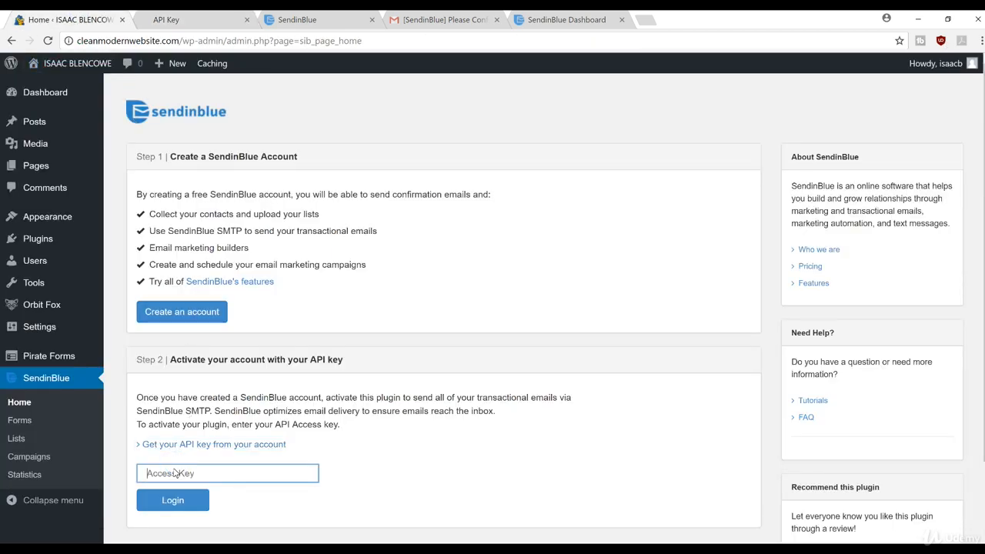
Paste the API key and log in, showing the account overview with 300 credits
key(ctrl+v)
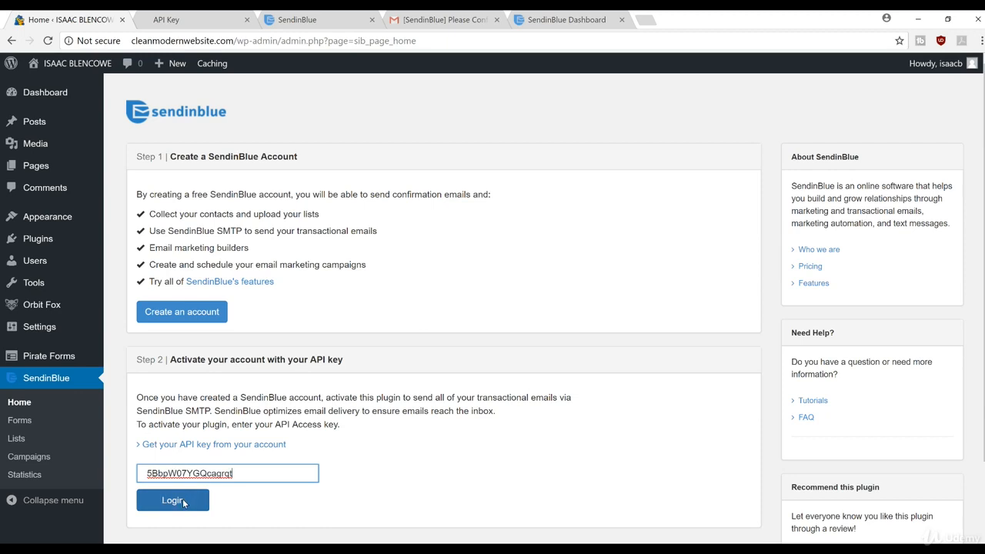
click(183, 504)
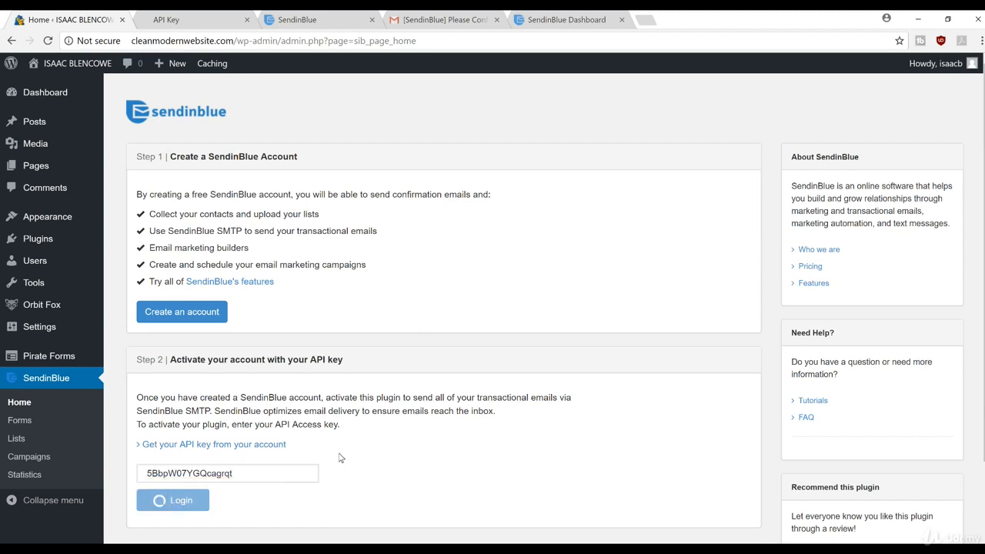
scroll(388, 323, down, 1)
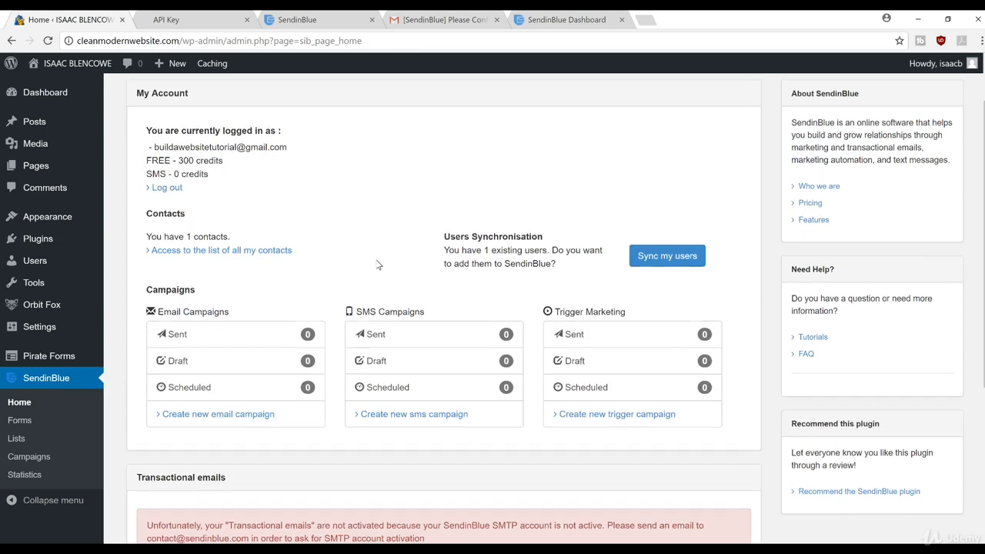
scroll(347, 281, up, 2)
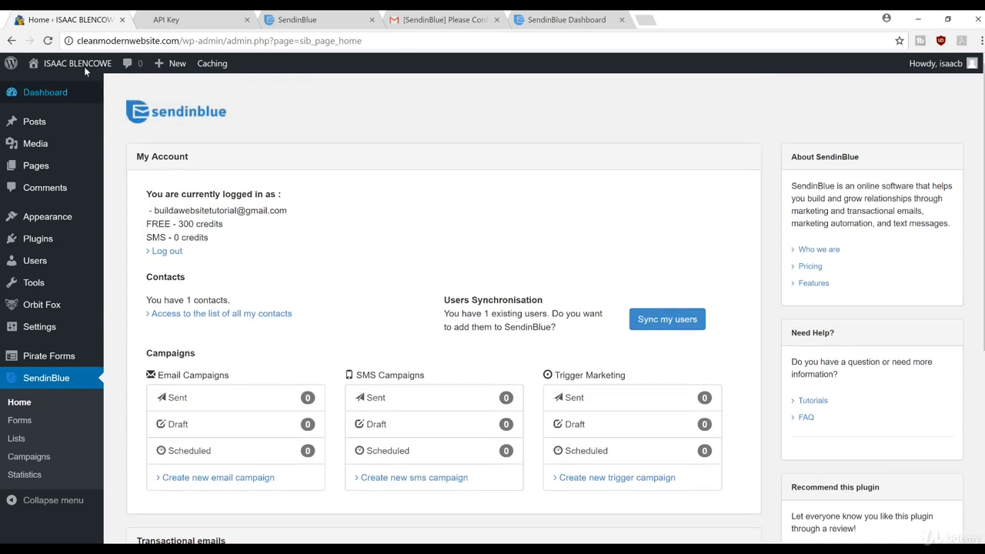
mouse_move(85, 63)
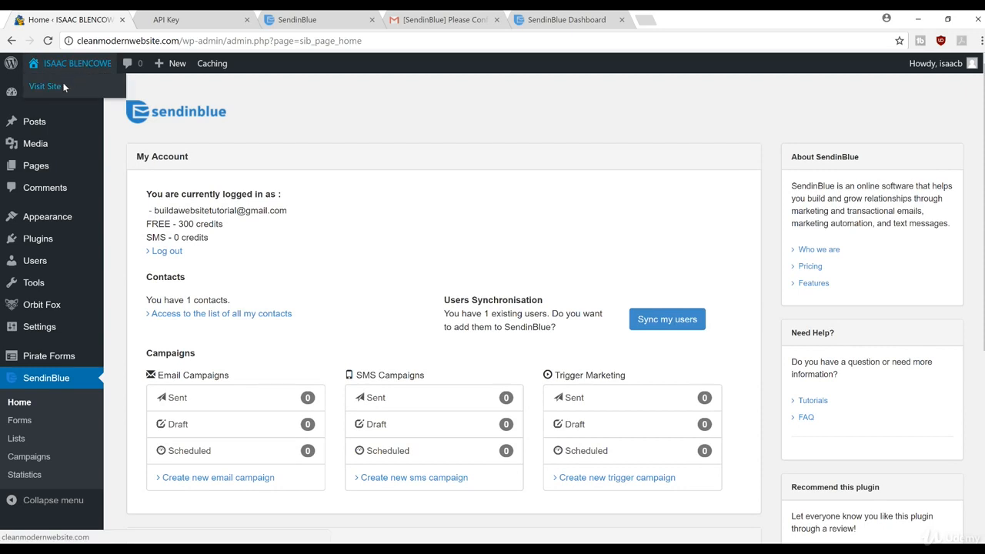
Copy the Hestia subscription form code from the Subscribe section's SendinBlue Plugin tab, then close the Customizer
click(63, 87)
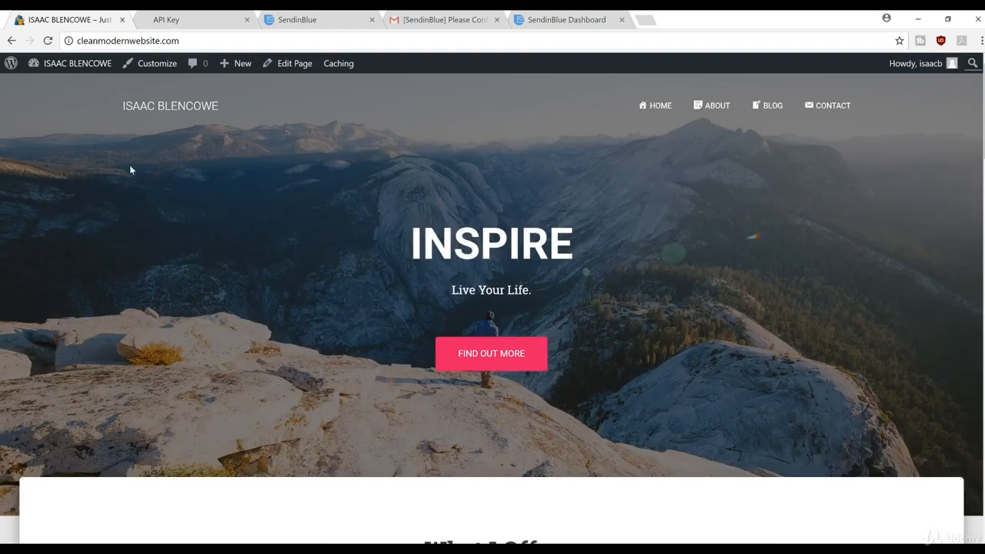
click(142, 63)
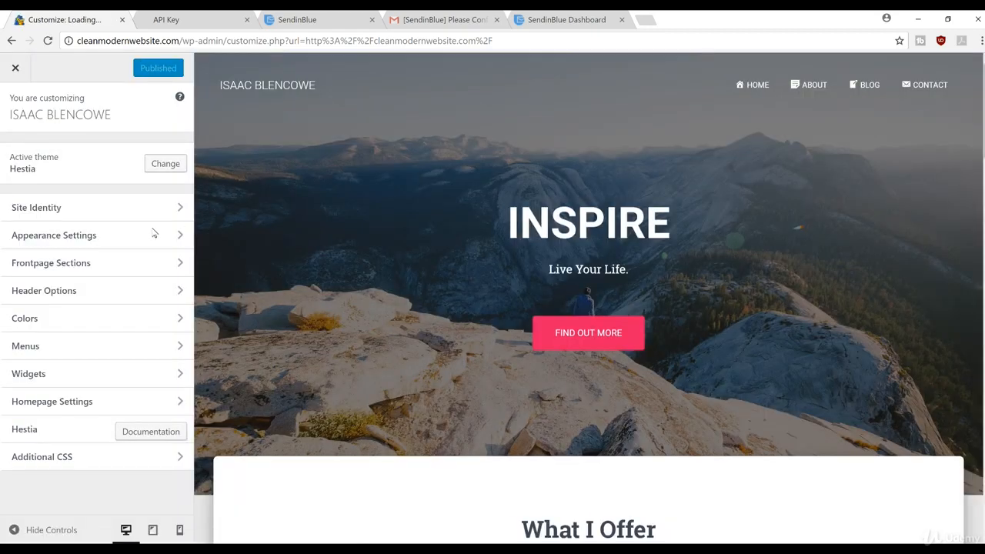
click(132, 262)
click(69, 321)
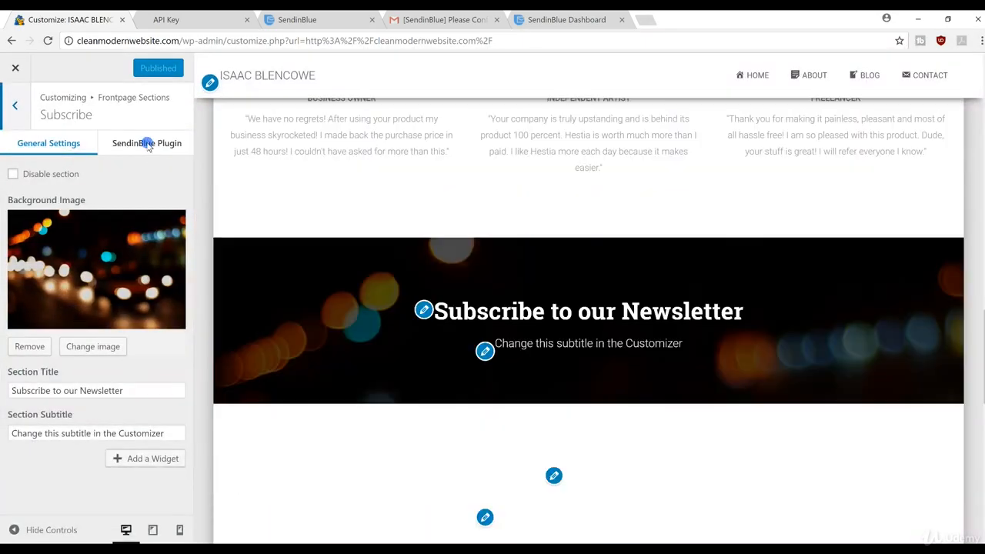
click(148, 145)
drag(14, 333, 98, 429)
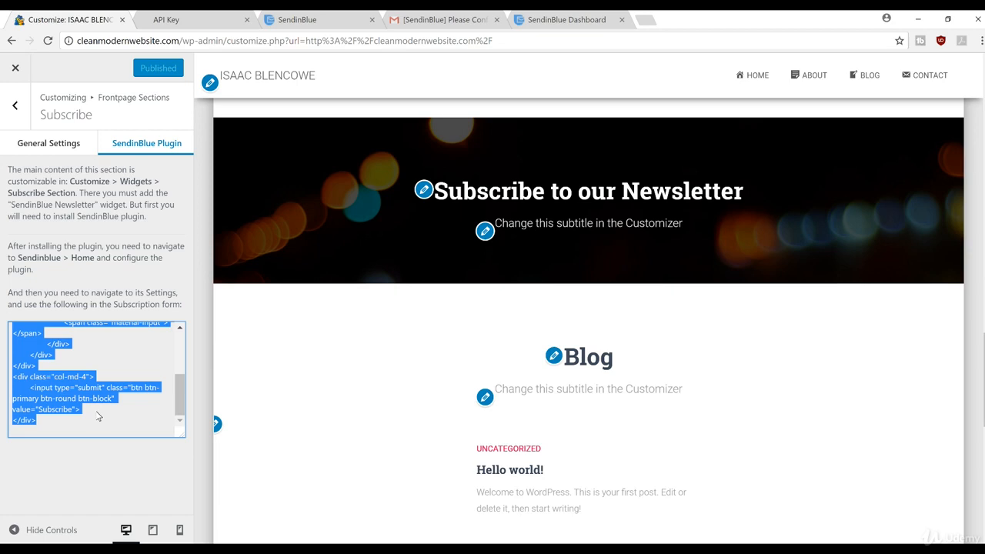
click(15, 69)
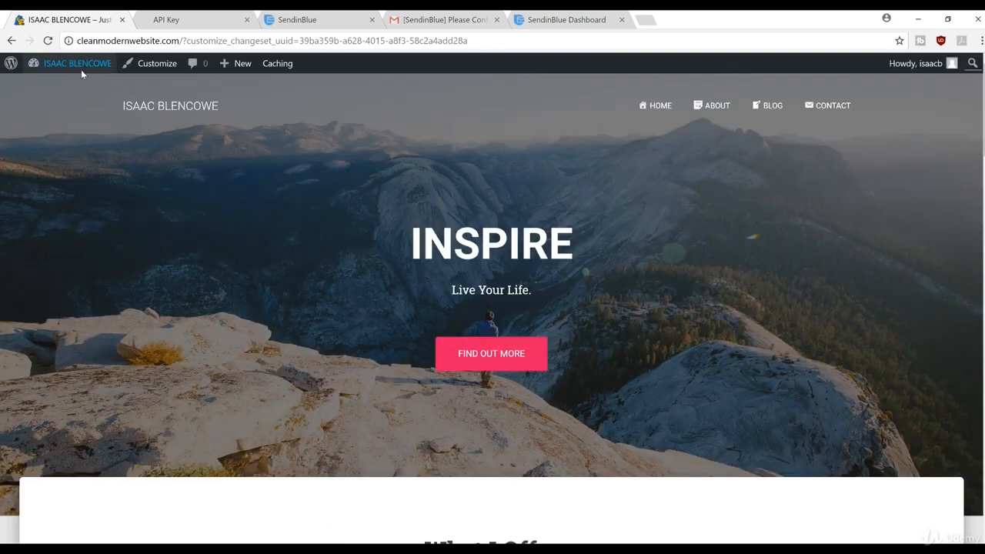
Open the SendinBlue Default Form for editing from the dashboard's SendinBlue Forms page
mouse_move(79, 68)
click(66, 86)
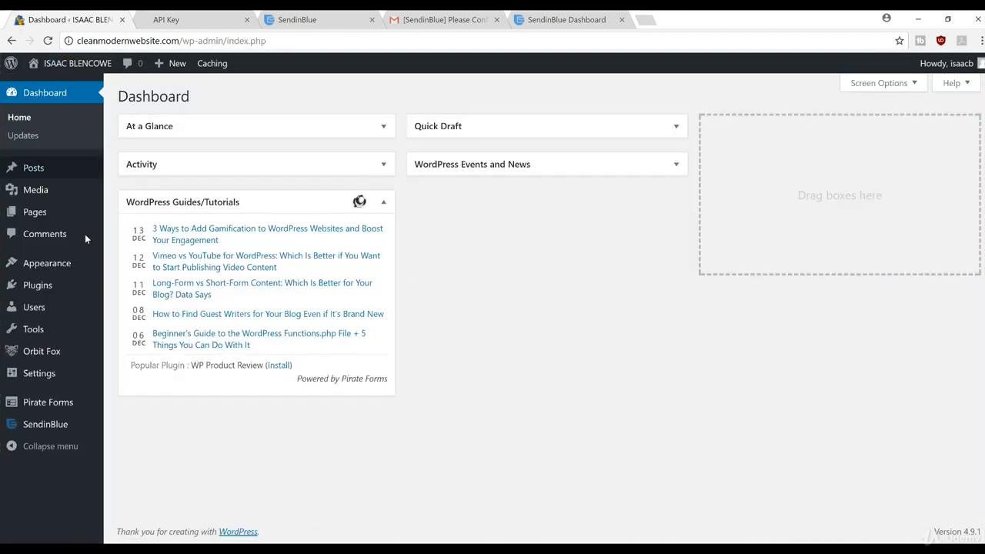
mouse_move(51, 424)
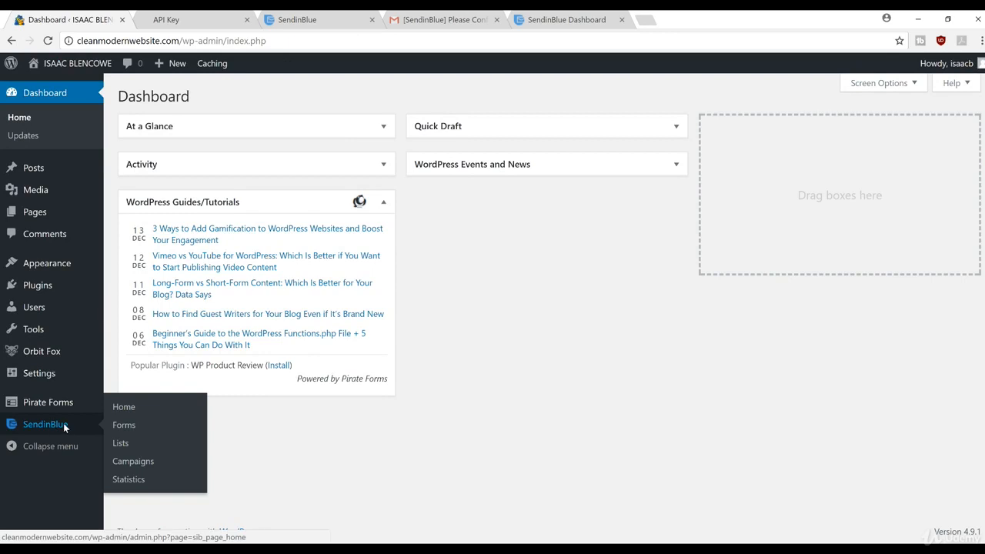
click(135, 428)
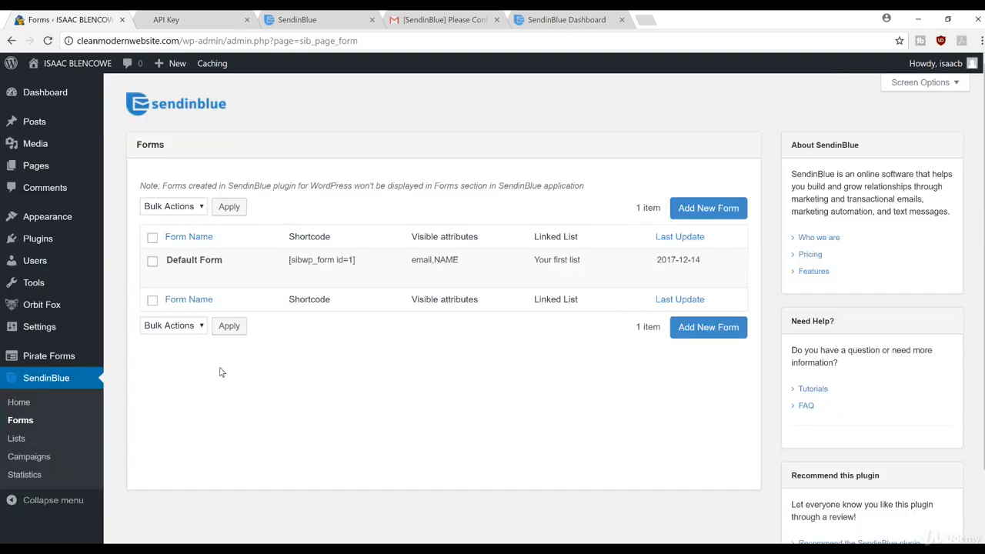
mouse_move(251, 266)
click(174, 275)
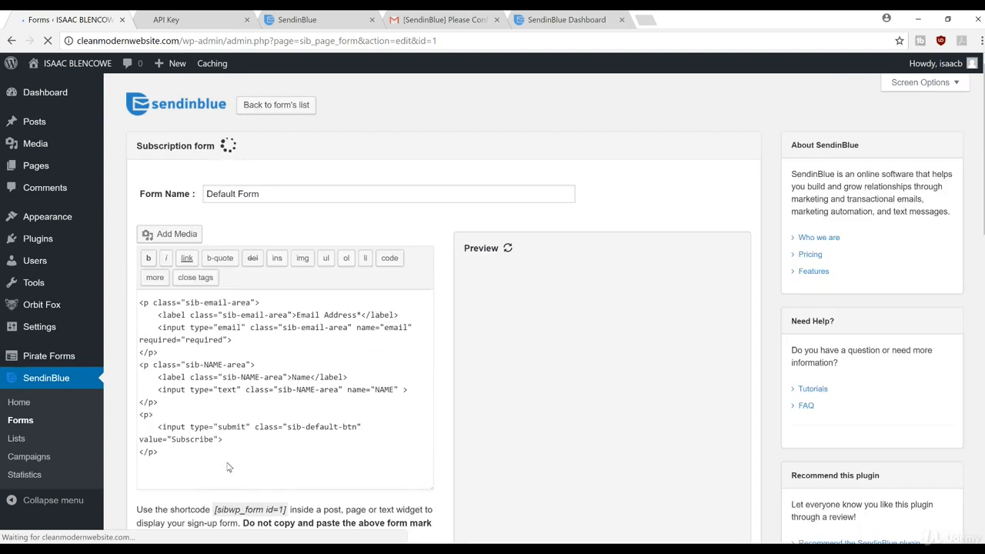
Replace the Default Form's markup with the pasted Hestia-styled code and save the form
drag(231, 464, 132, 282)
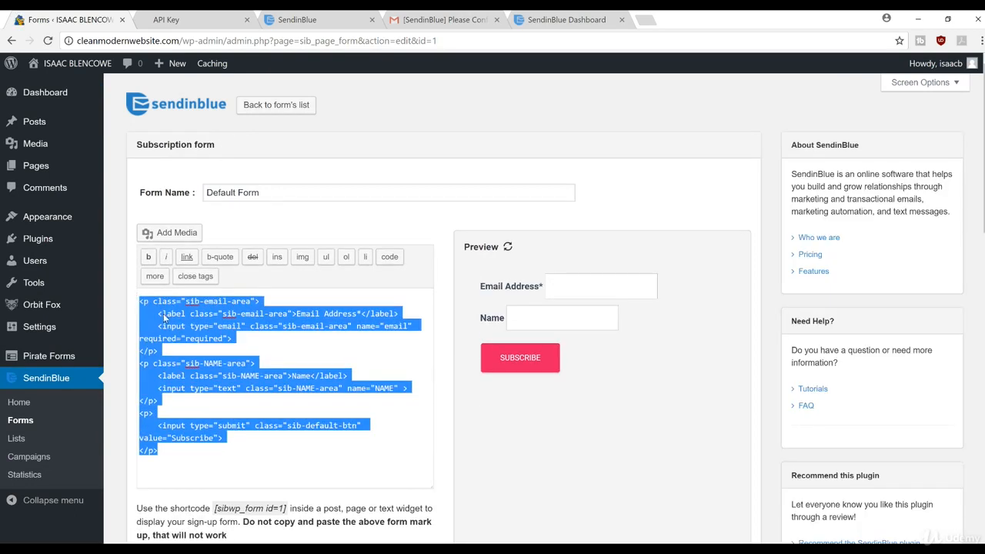
key(ctrl+v)
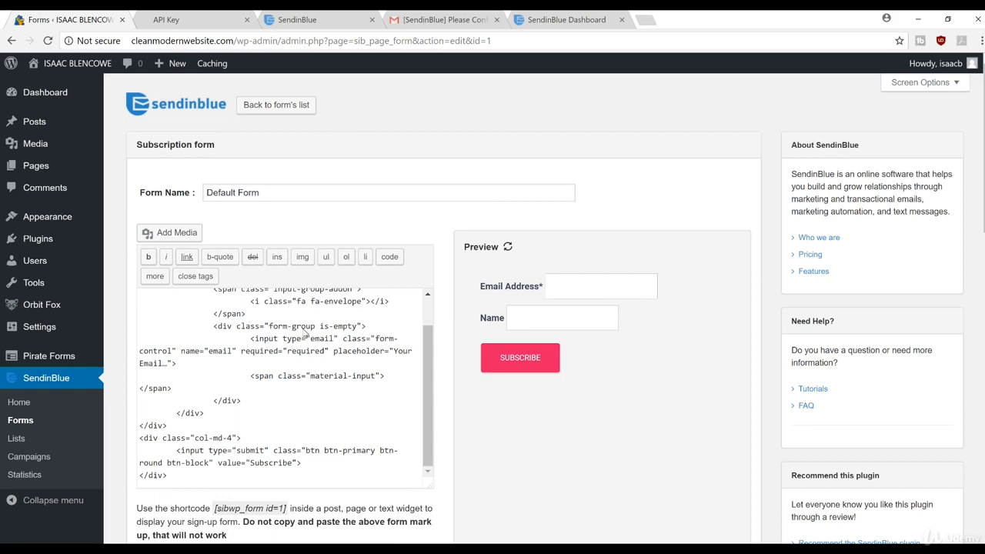
scroll(306, 318, down, 2)
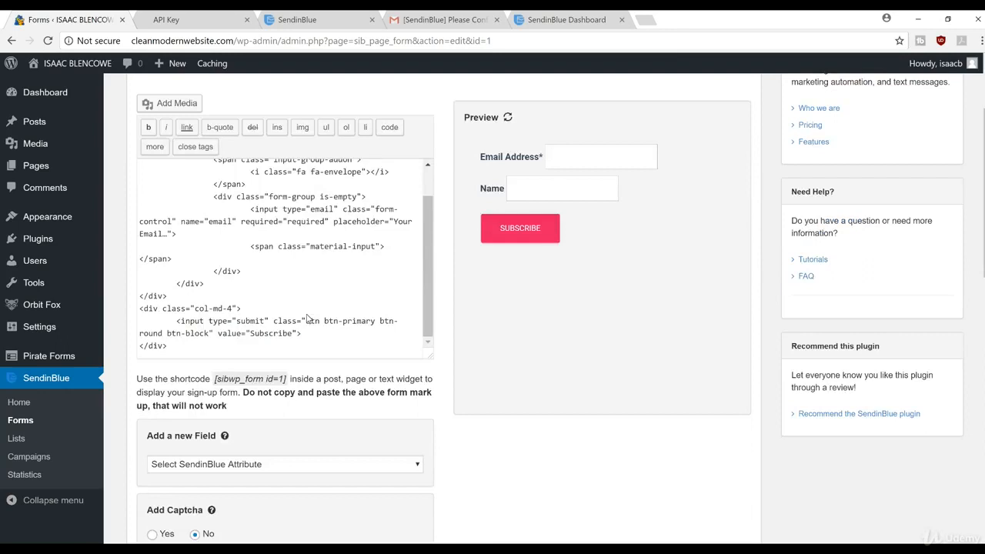
scroll(306, 318, down, 5)
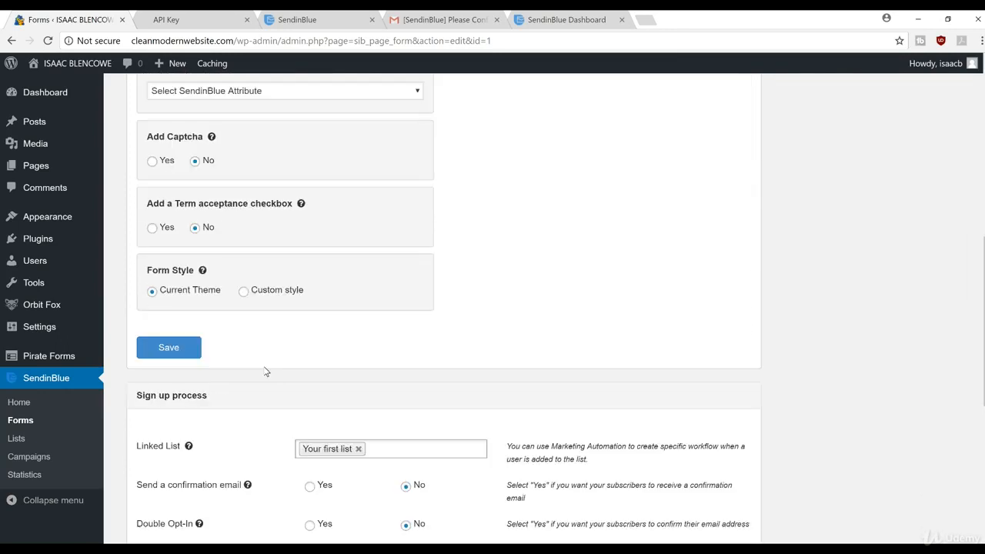
click(197, 337)
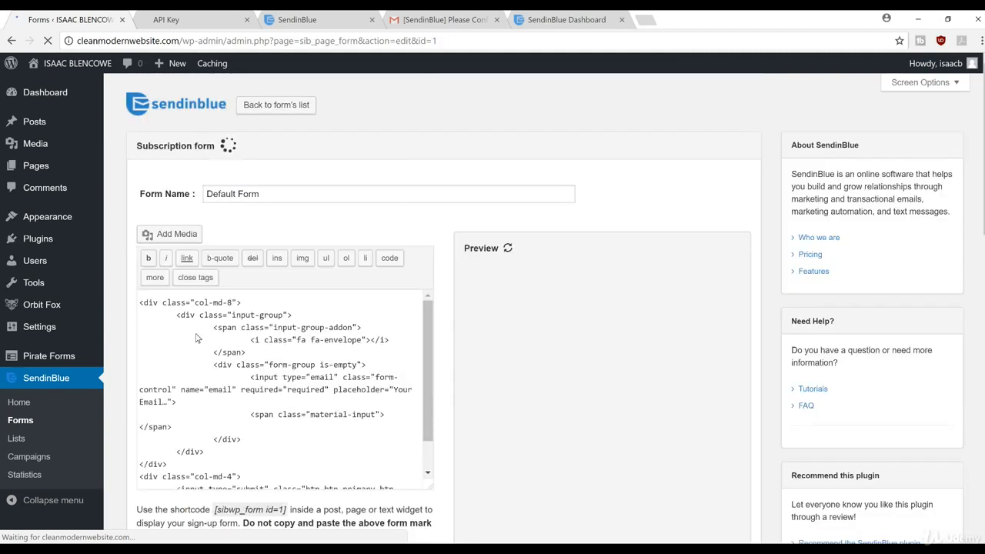
scroll(589, 262, down, 4)
scroll(588, 262, up, 4)
scroll(455, 230, down, 3)
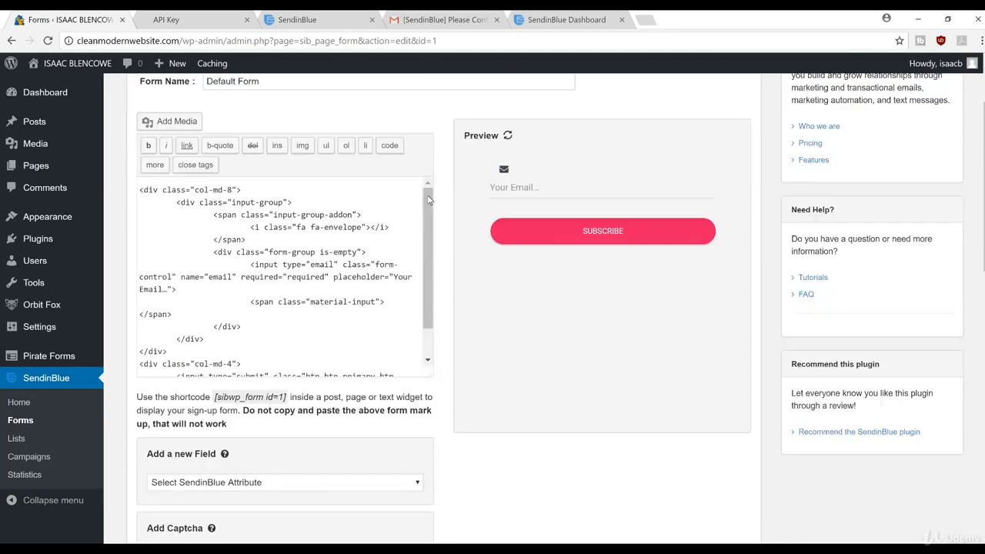
scroll(704, 220, up, 3)
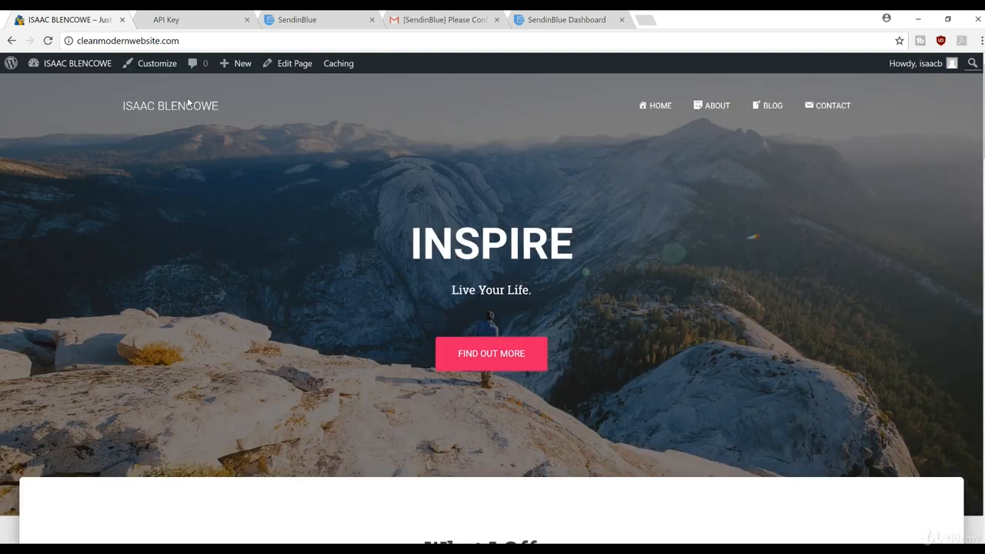
In Customizer > Frontpage Sections > Subscribe, add a SendinBlue Widget with Default Form and apply it
click(159, 65)
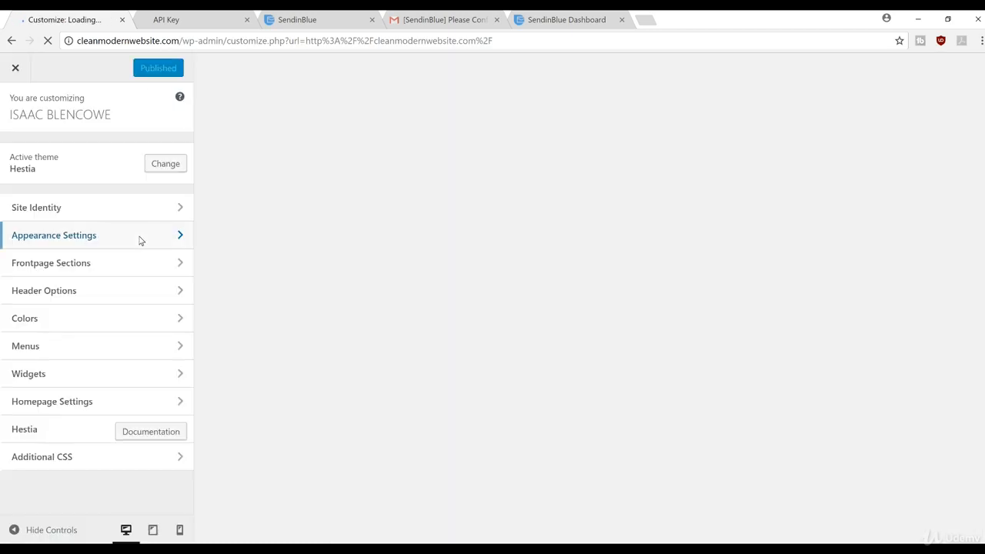
click(125, 263)
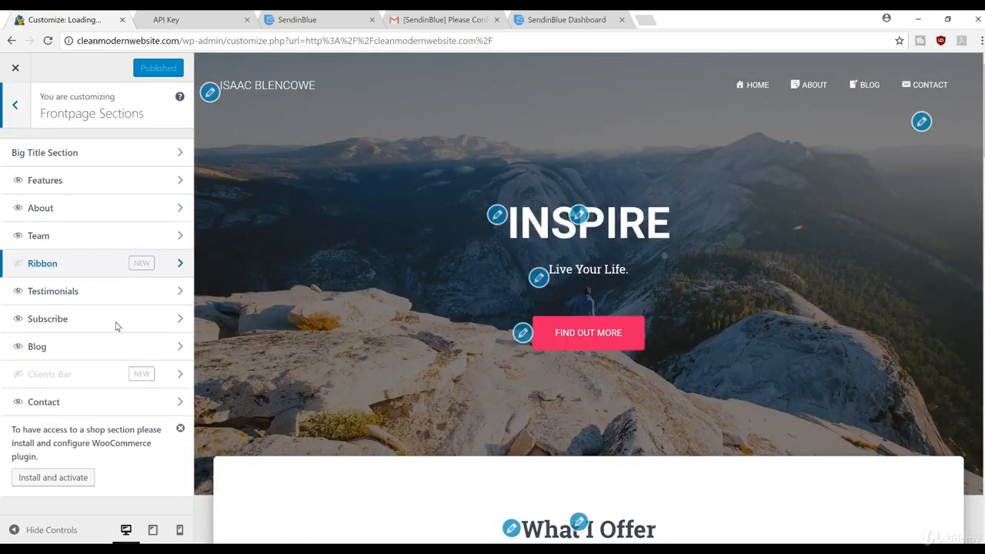
click(117, 322)
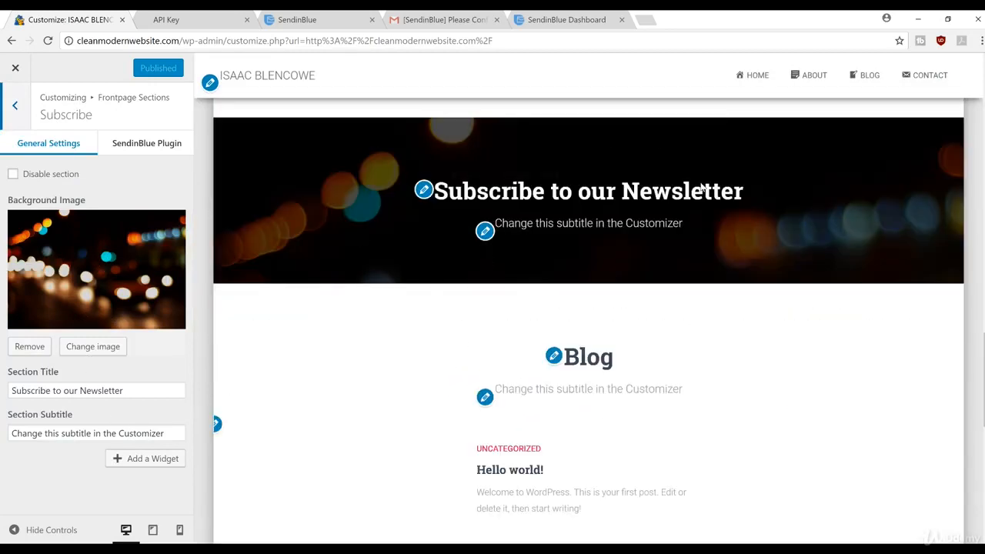
click(141, 461)
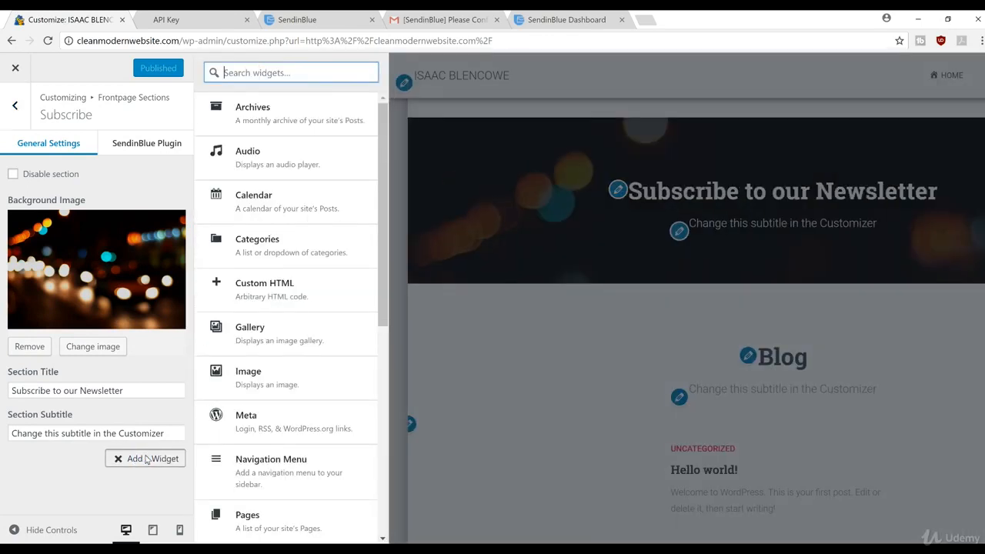
scroll(310, 285, down, 5)
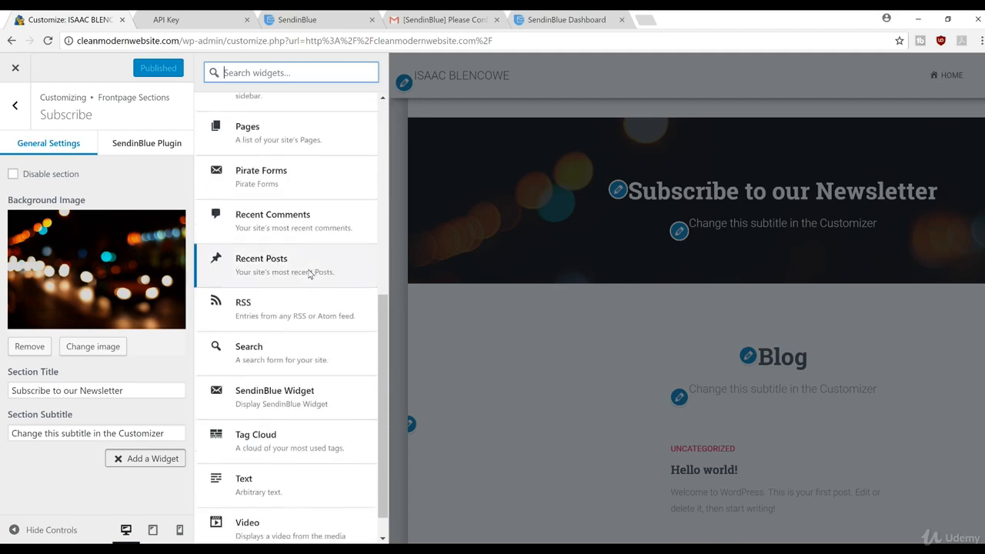
scroll(309, 274, down, 1)
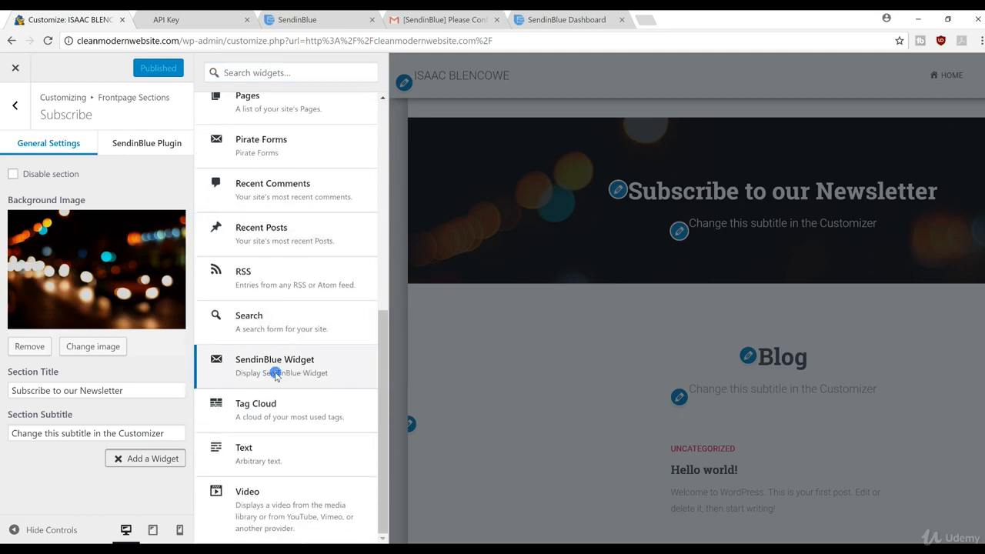
click(277, 370)
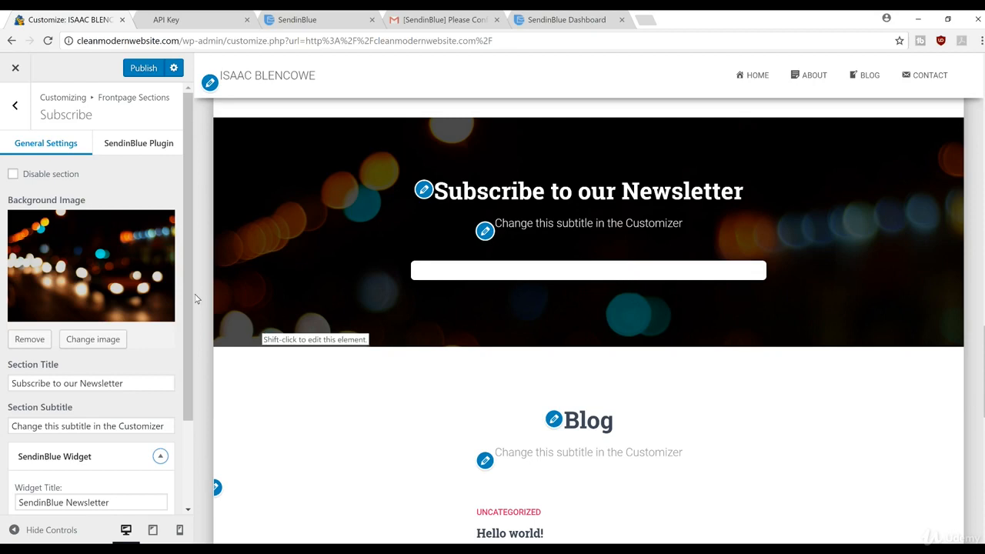
scroll(114, 408, down, 3)
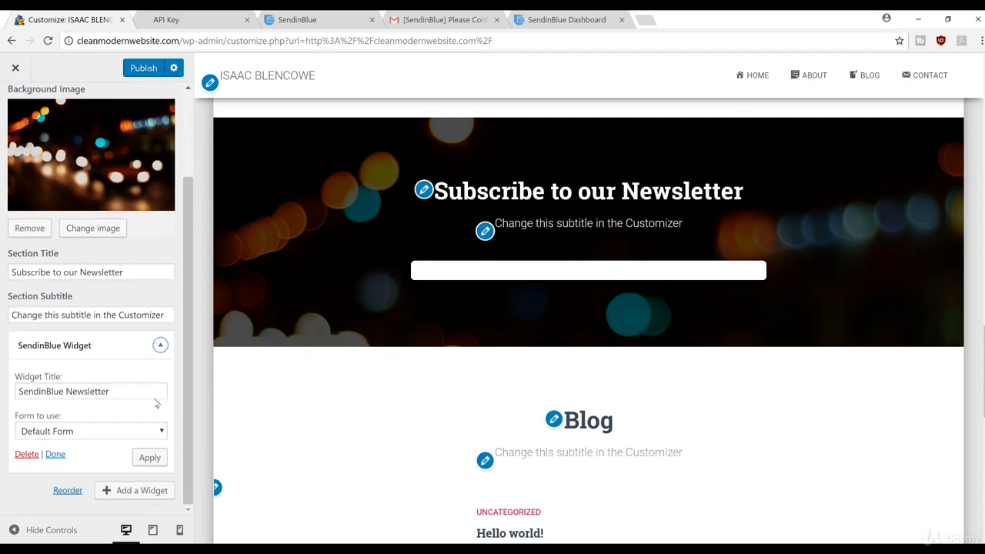
click(151, 460)
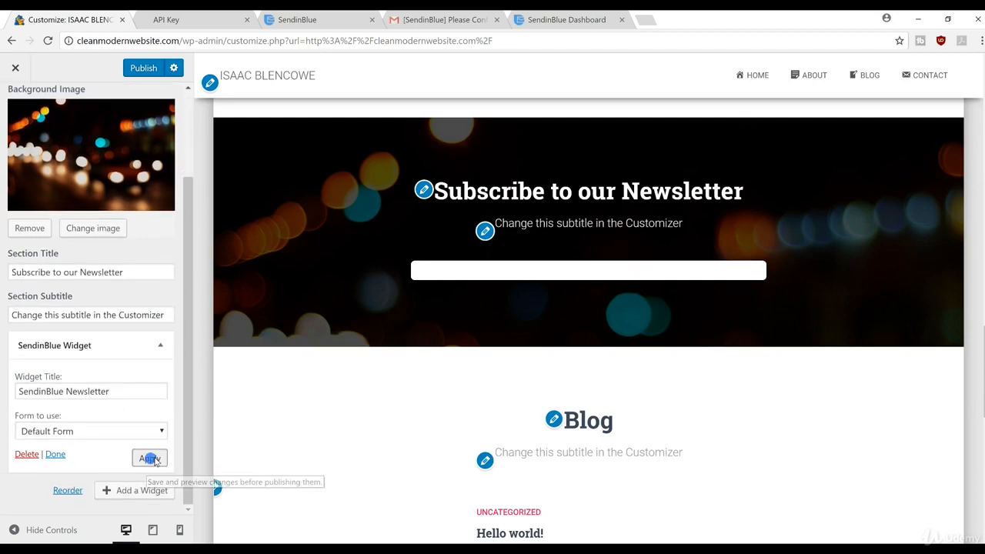